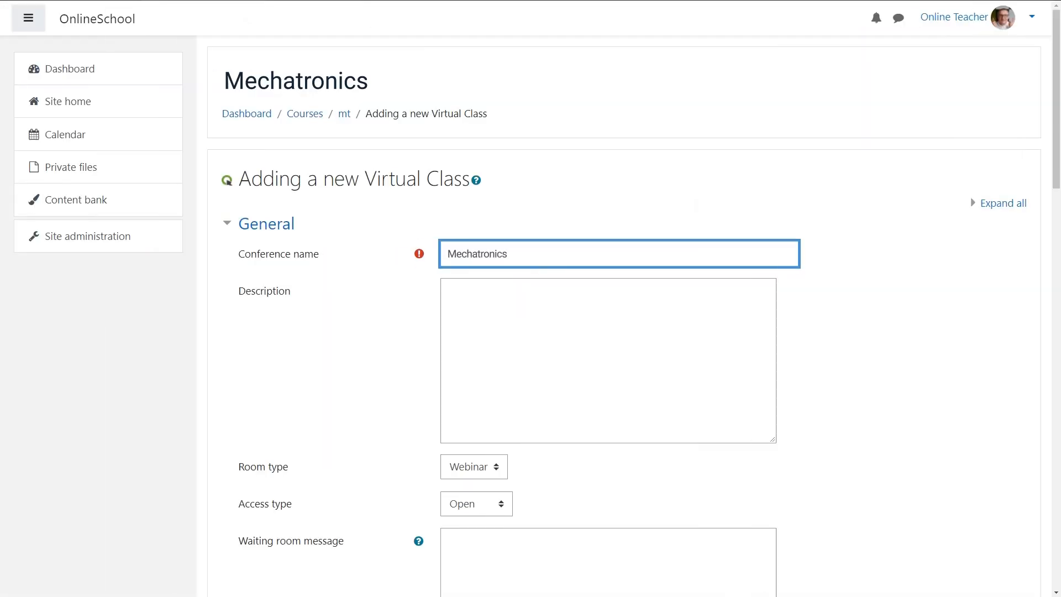
Step: Complete the virtual class's conference name as Mechatronics Class #1 and open its room type choices
{"action": "type", "text": "Class #1"}
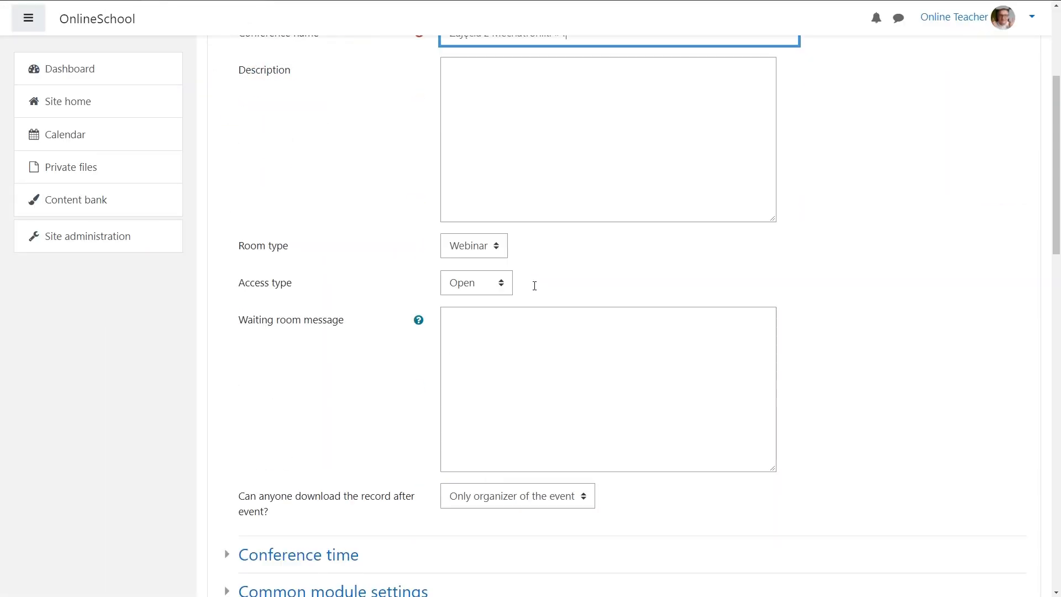
{"action": "left_click", "coordinate": [496, 245]}
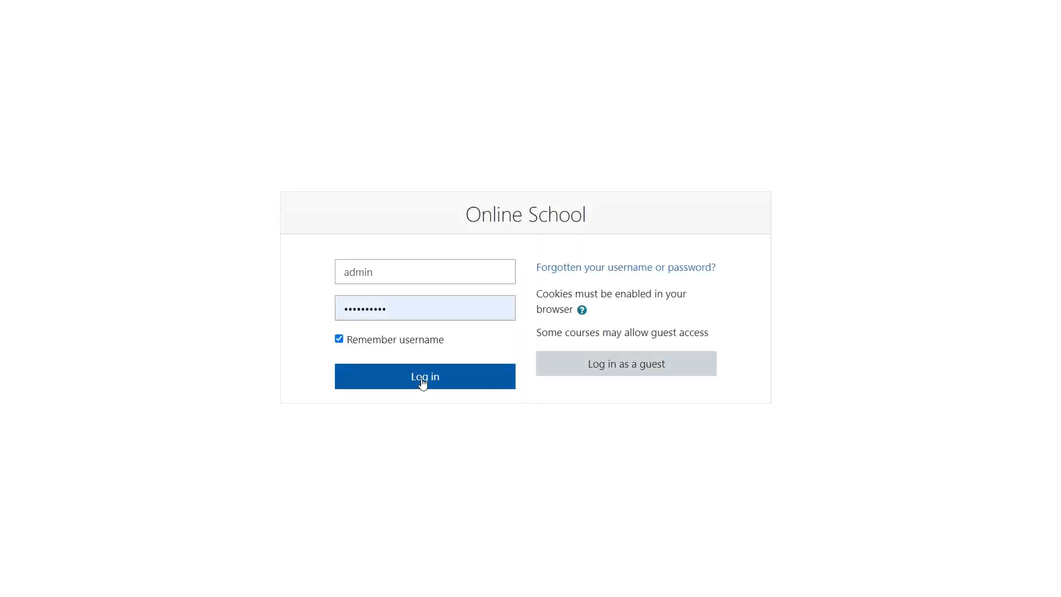
Step: Log in to the Online School site with the prefilled credentials and open the plugin installer in site administration
{"action": "left_click", "coordinate": [422, 380]}
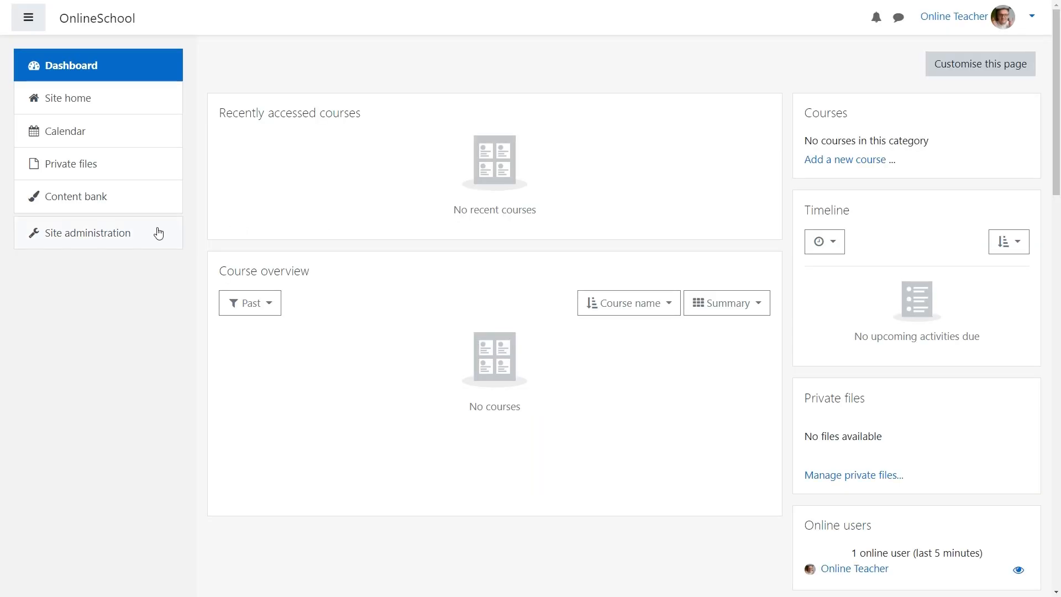
{"action": "left_click", "coordinate": [158, 233]}
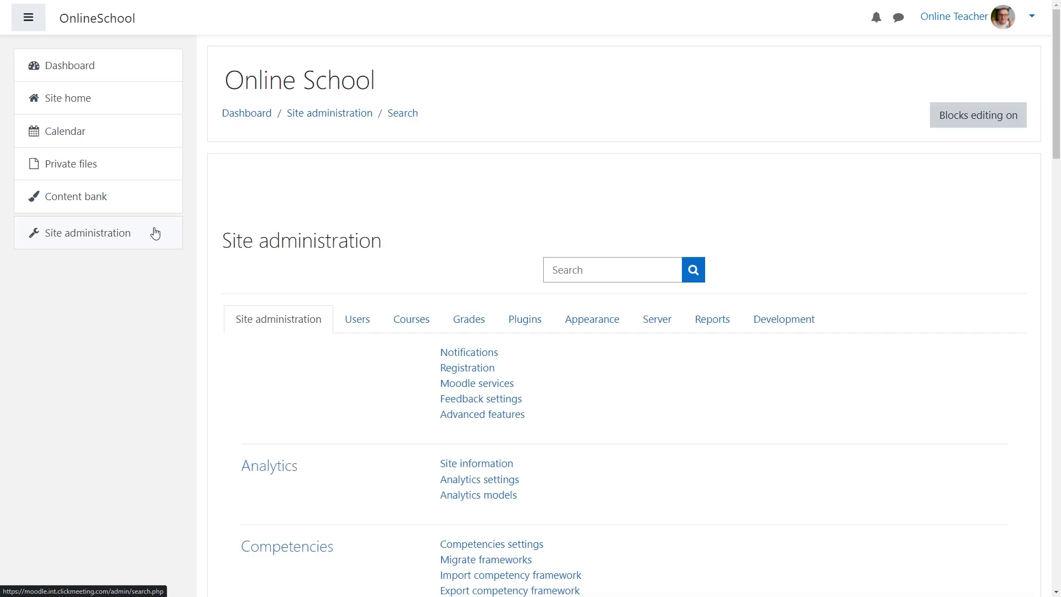
{"action": "left_click", "coordinate": [528, 319]}
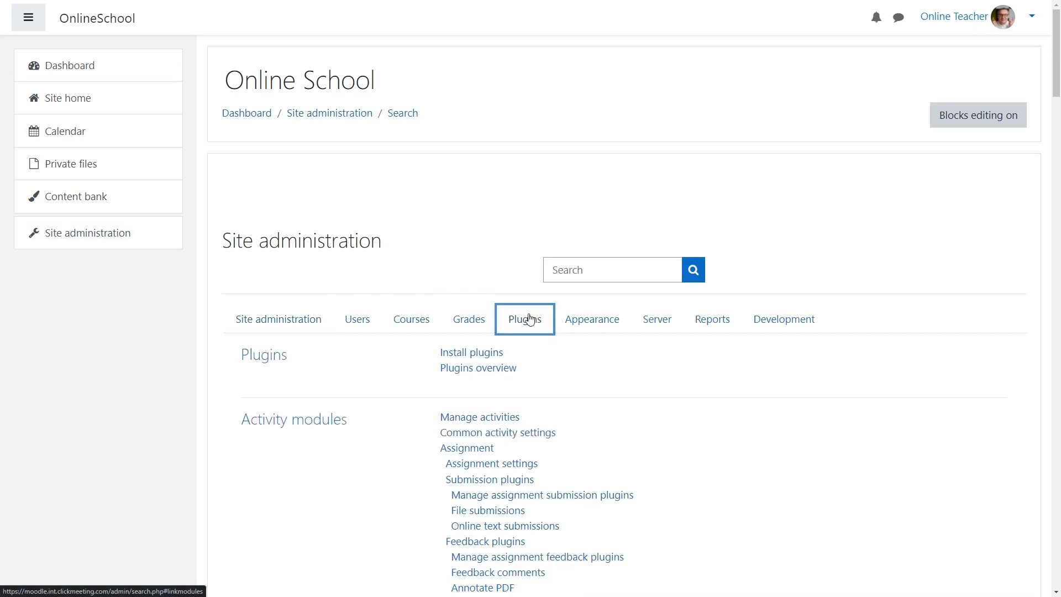
{"action": "left_click", "coordinate": [491, 353]}
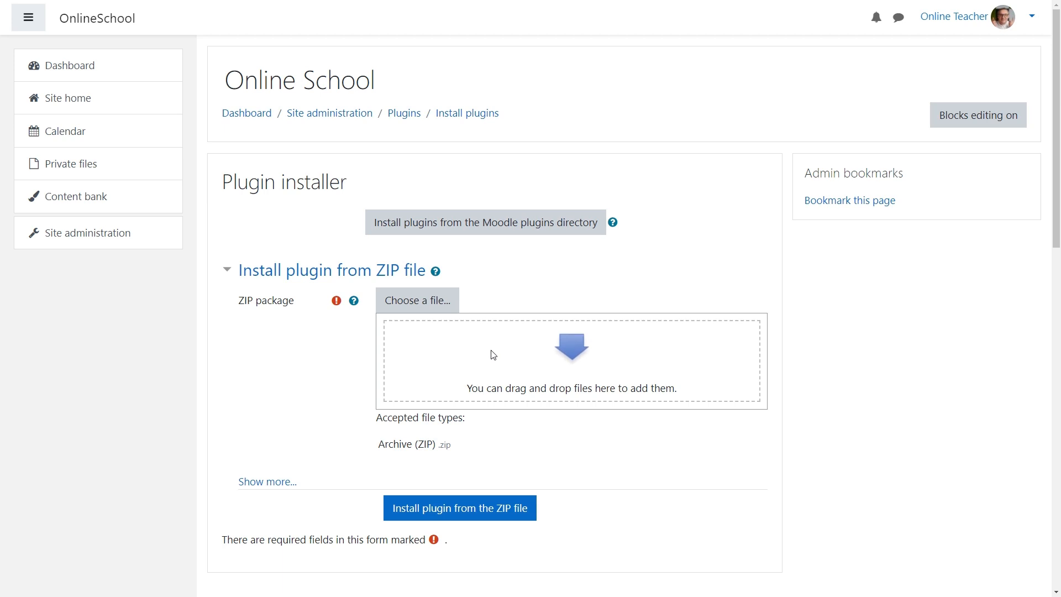
Step: Add clickmeeting-2.5.5.zip as the plugin package, start its installation and continue past the package validation
{"action": "left_click_drag", "start_coordinate": [184, 585], "coordinate": [494, 354]}
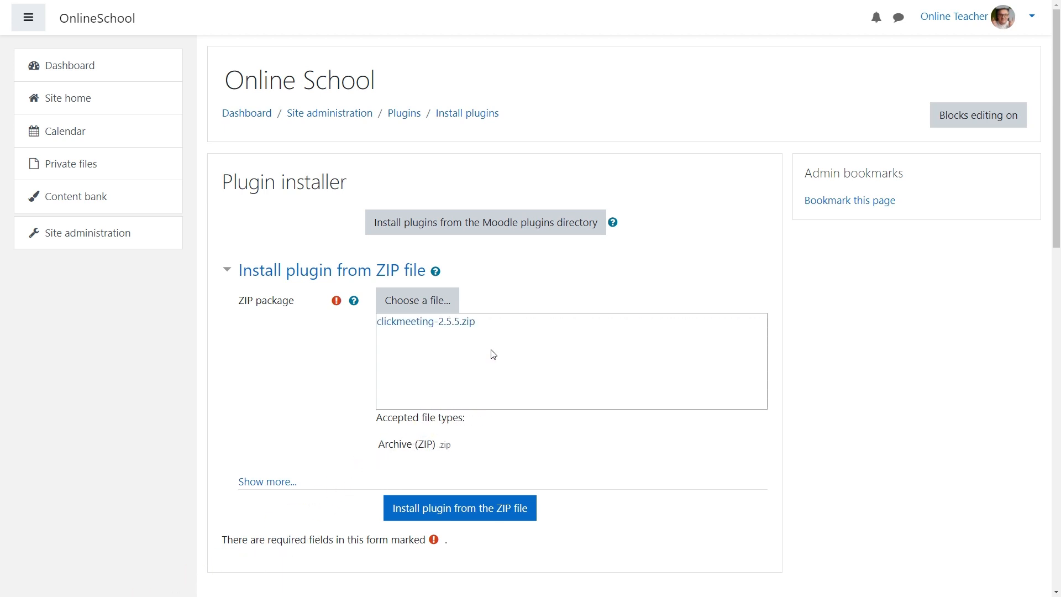
{"action": "left_click", "coordinate": [486, 508]}
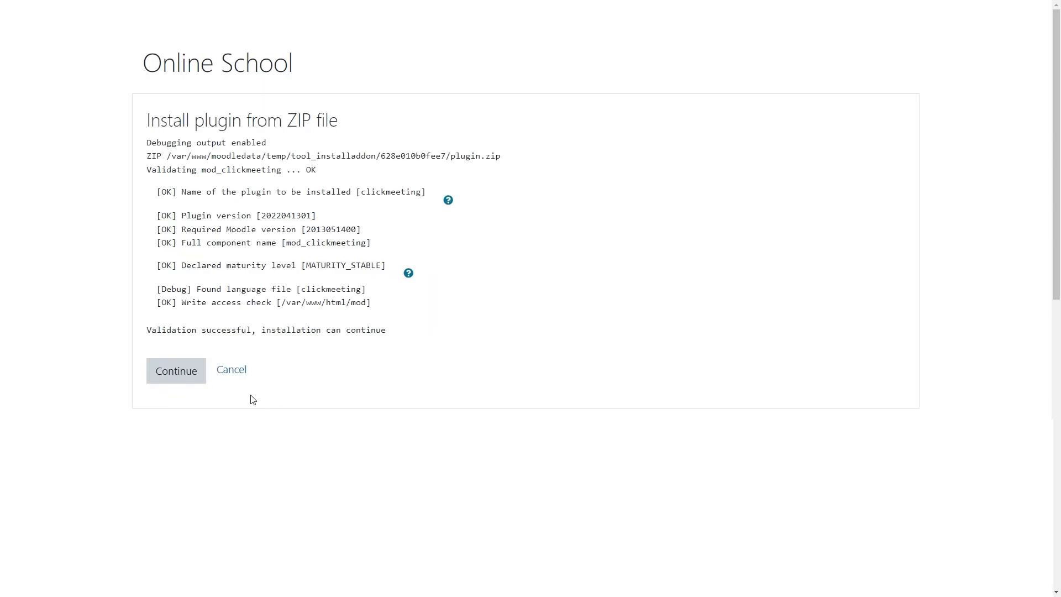
{"action": "left_click", "coordinate": [153, 372]}
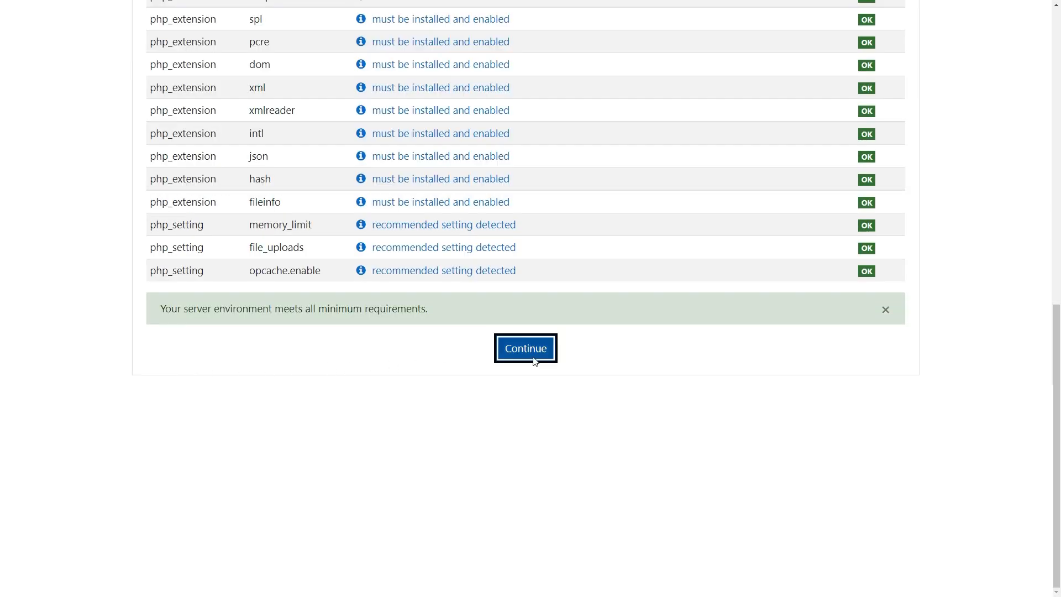
Step: Continue past the server checks, upgrade the Moodle database and proceed to the new ClickMeeting plugin settings
{"action": "left_click", "coordinate": [534, 361]}
{"action": "left_click", "coordinate": [528, 513]}
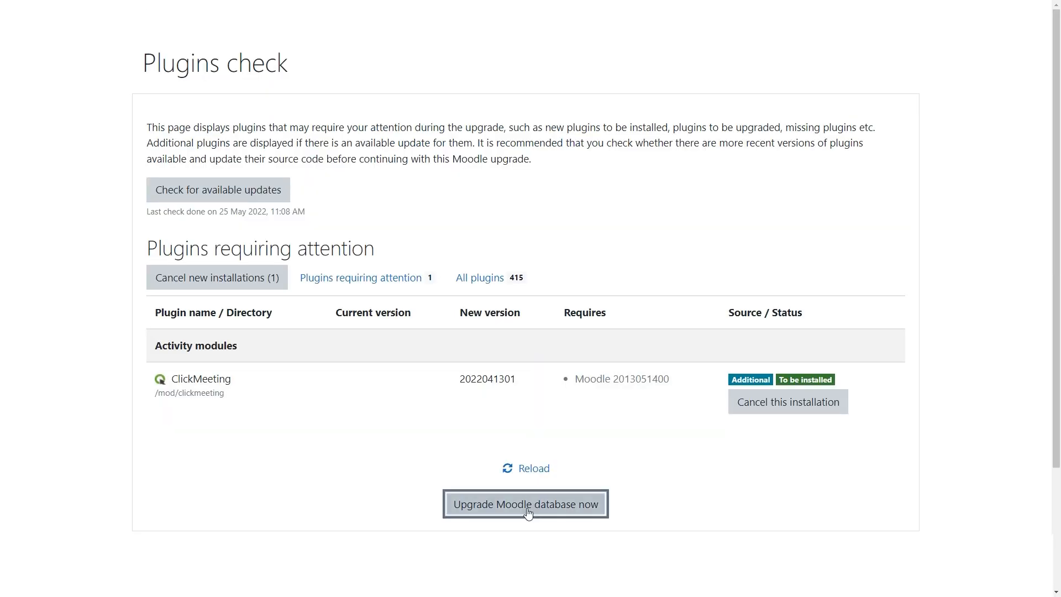
{"action": "left_click", "coordinate": [534, 216]}
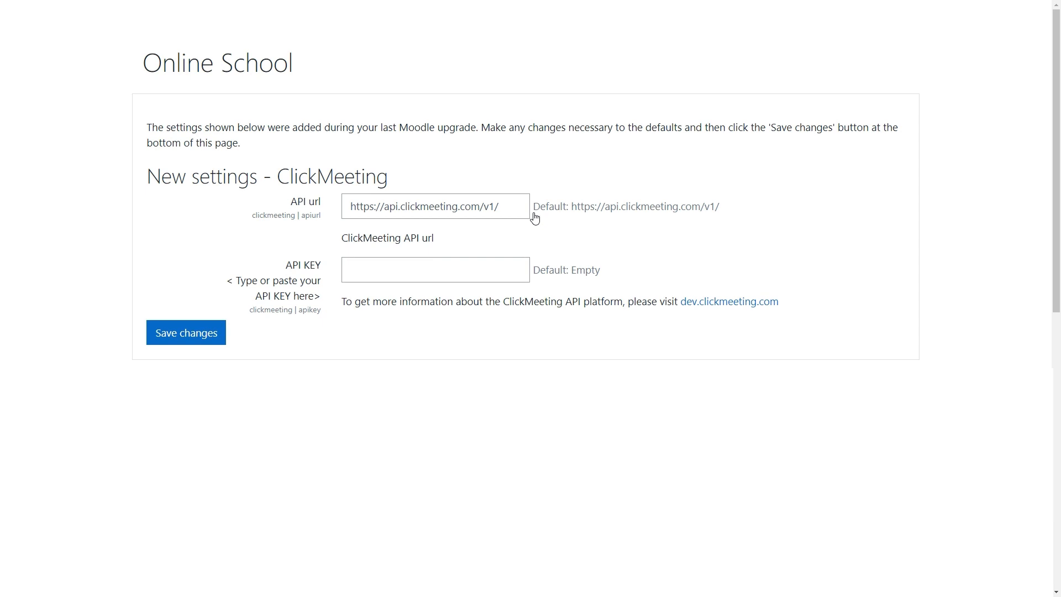
Step: Switch to the ClickMeeting account panel and open the API access information in the account settings
{"action": "key", "text": "F11"}
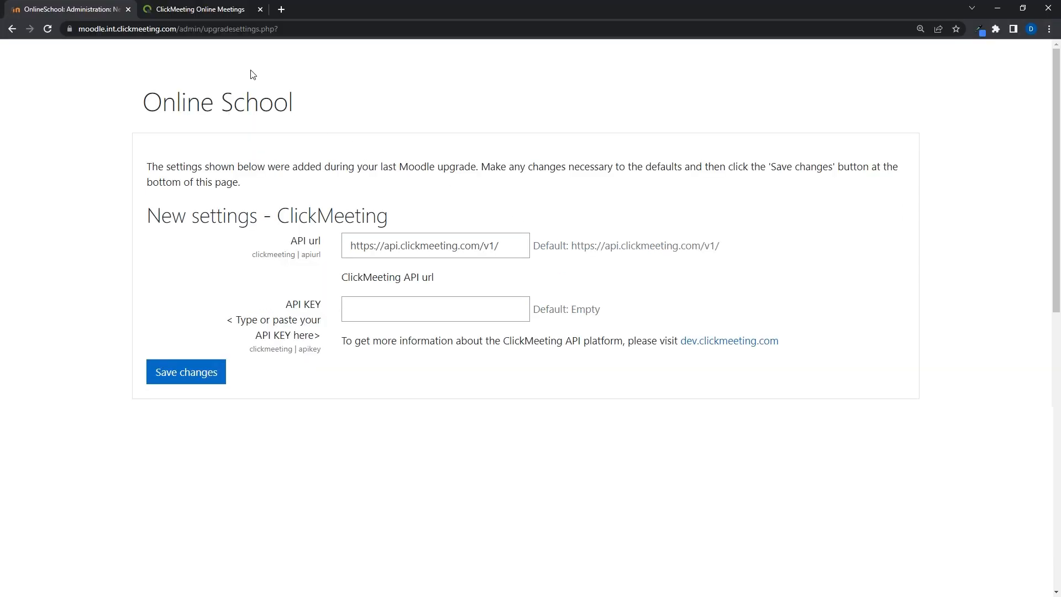
{"action": "left_click", "coordinate": [216, 10]}
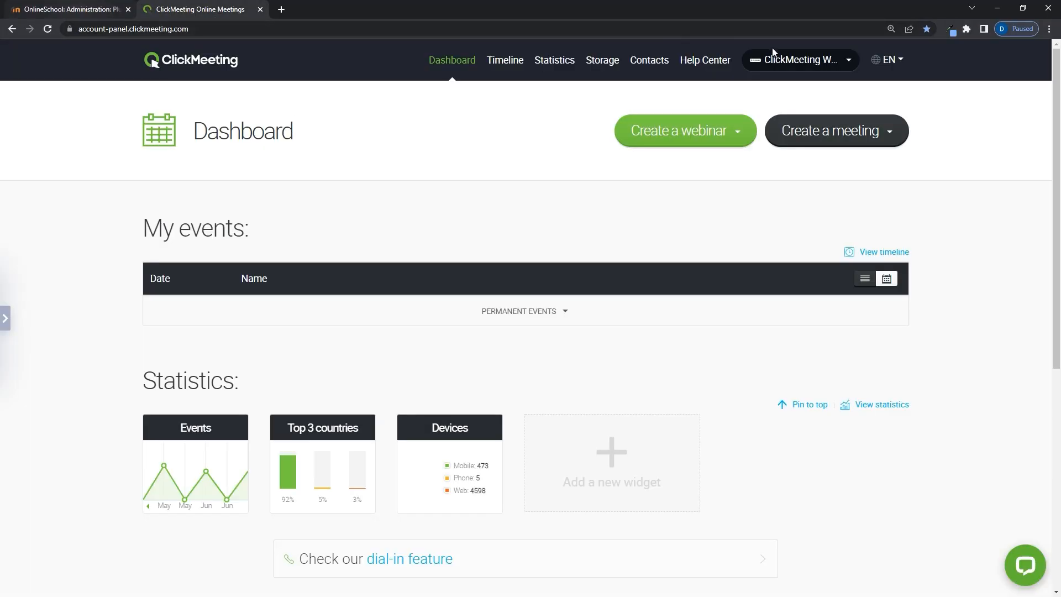
{"action": "left_click", "coordinate": [815, 60]}
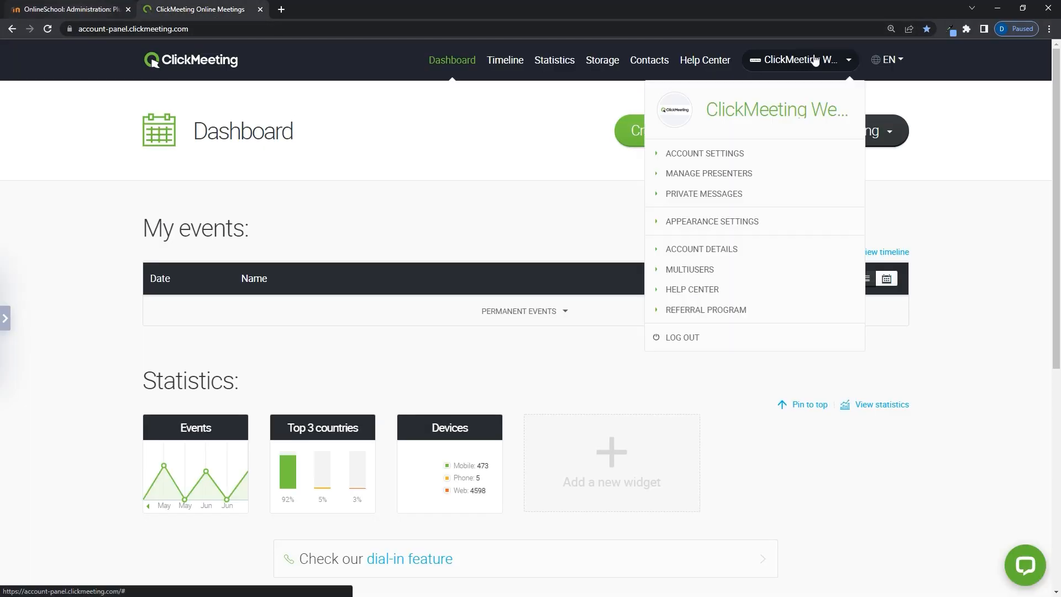
{"action": "left_click", "coordinate": [749, 157]}
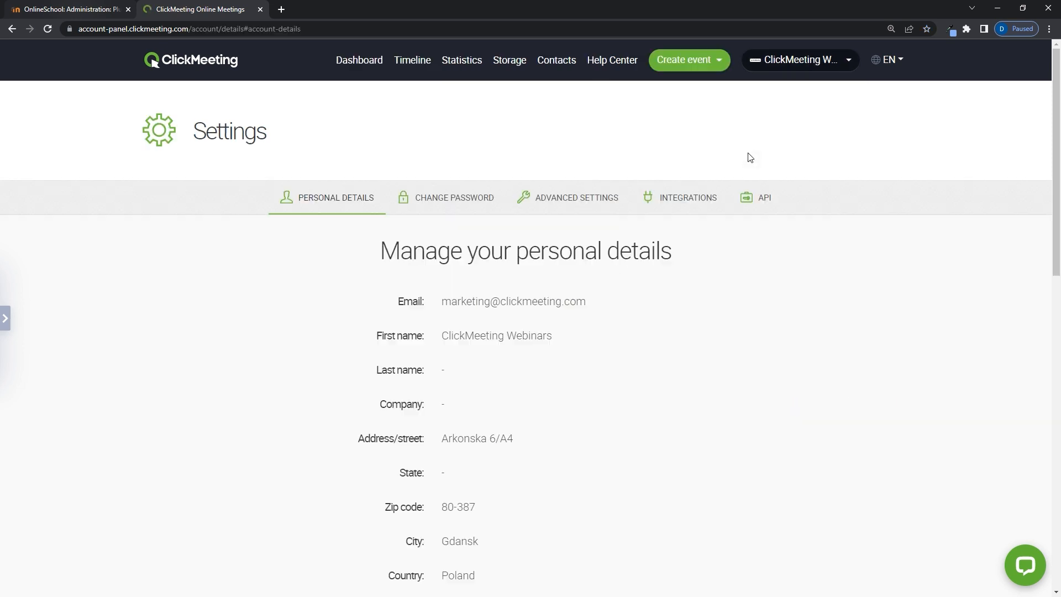
{"action": "left_click", "coordinate": [760, 205]}
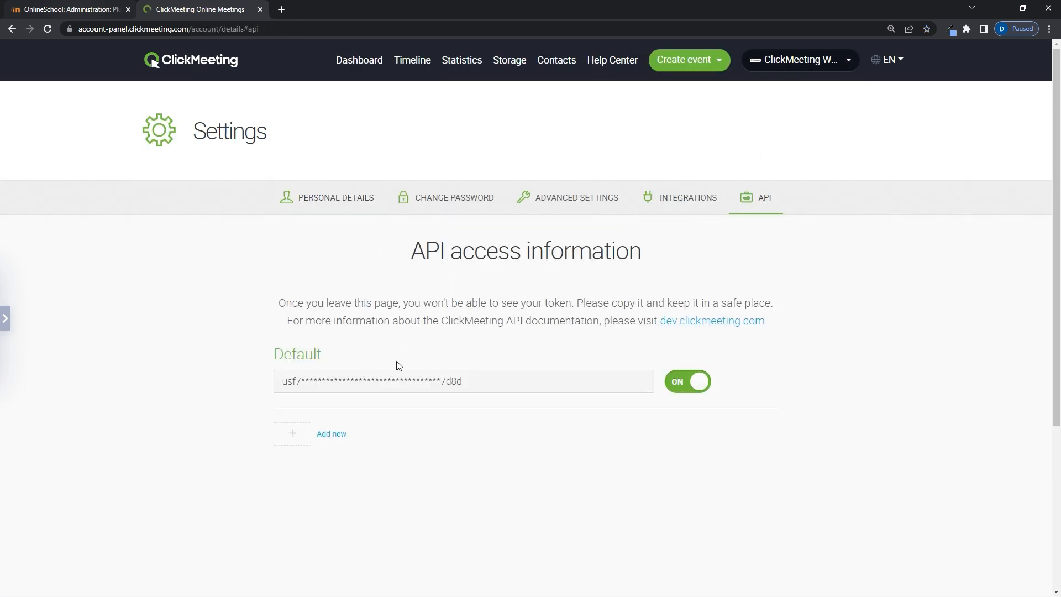
Step: Create a new API key named Moodle and copy it
{"action": "left_click", "coordinate": [311, 443]}
{"action": "left_click", "coordinate": [310, 436]}
{"action": "type", "text": "Moodle"}
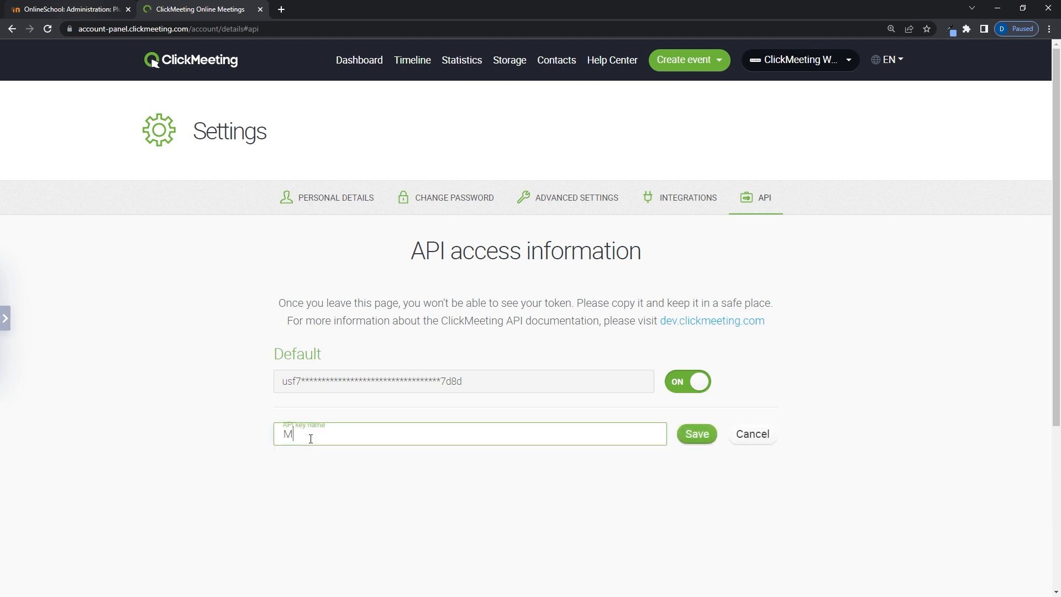
{"action": "left_click", "coordinate": [693, 437]}
{"action": "left_click", "coordinate": [627, 435]}
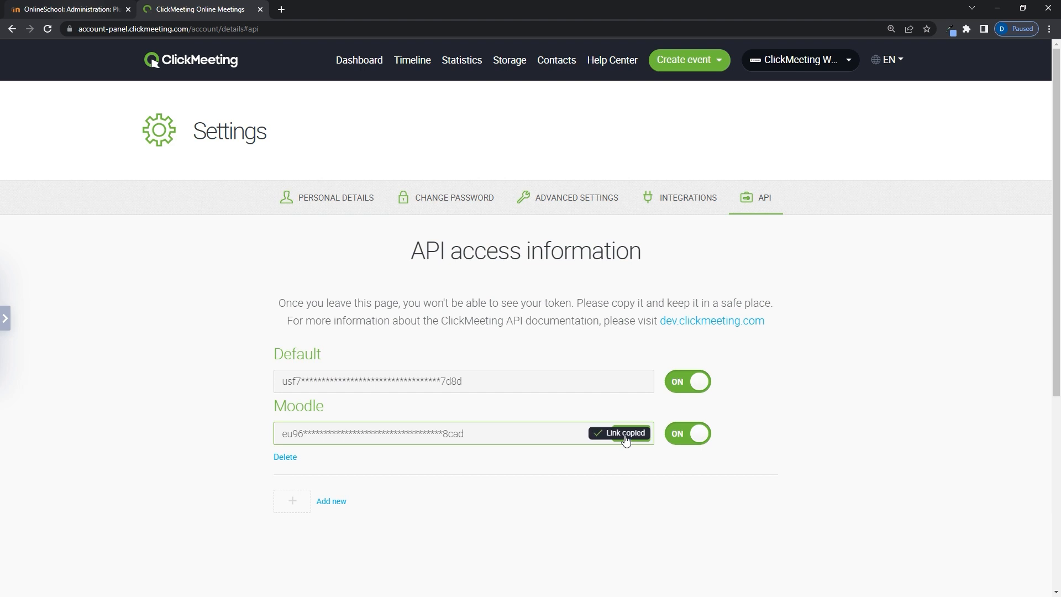
Step: Switch back to Moodle, paste the copied API key into the ClickMeeting plugin's API KEY field and save the settings
{"action": "left_click", "coordinate": [44, 12]}
{"action": "left_click", "coordinate": [405, 280]}
{"action": "key", "text": "ctrl+v"}
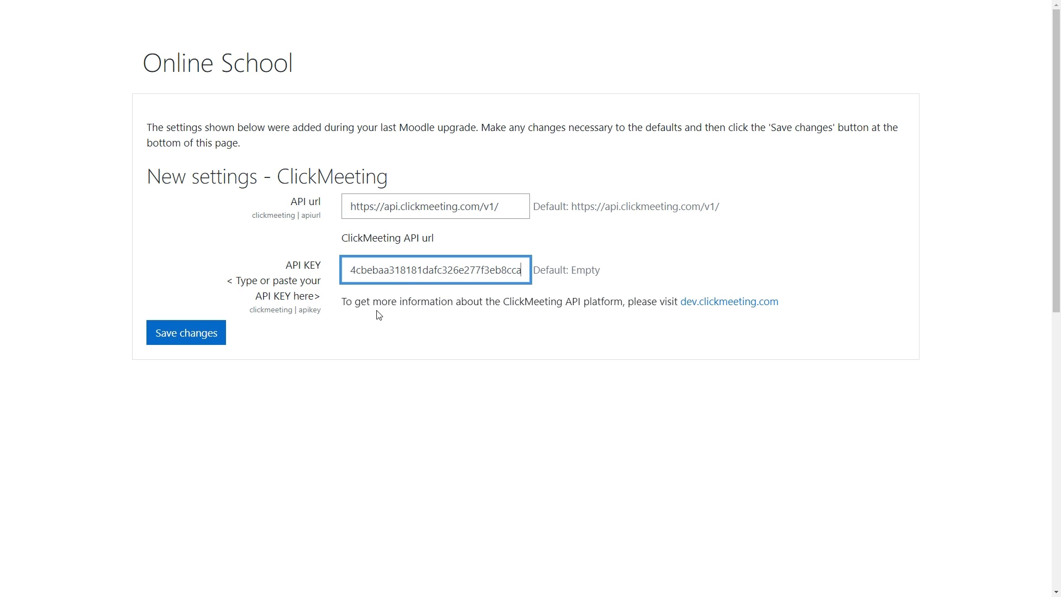
{"action": "left_click", "coordinate": [197, 333]}
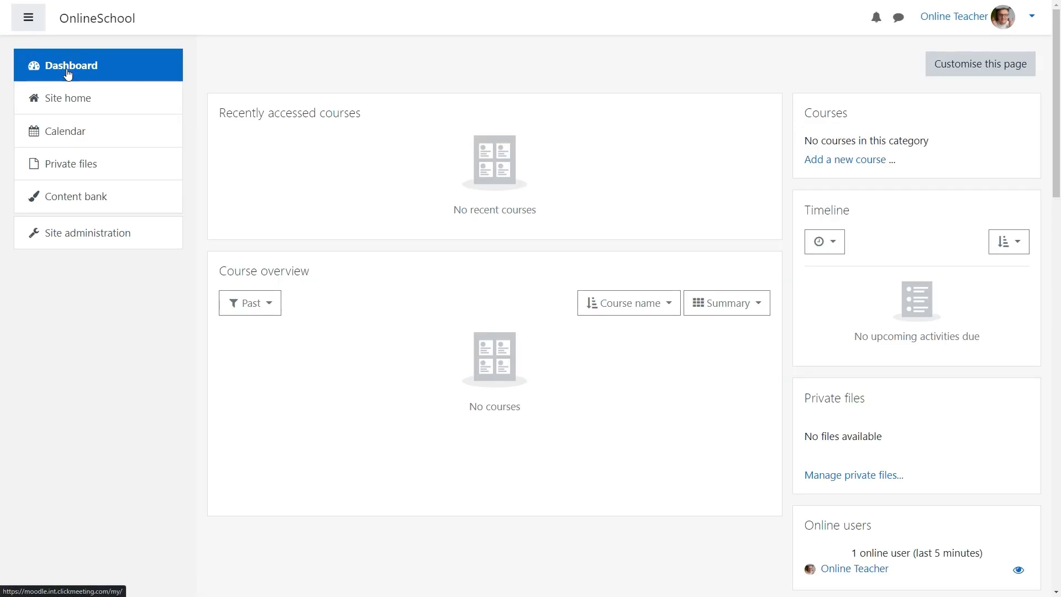
Step: Start a new course with the full name Mechatronics and the short name mt
{"action": "left_click", "coordinate": [858, 166]}
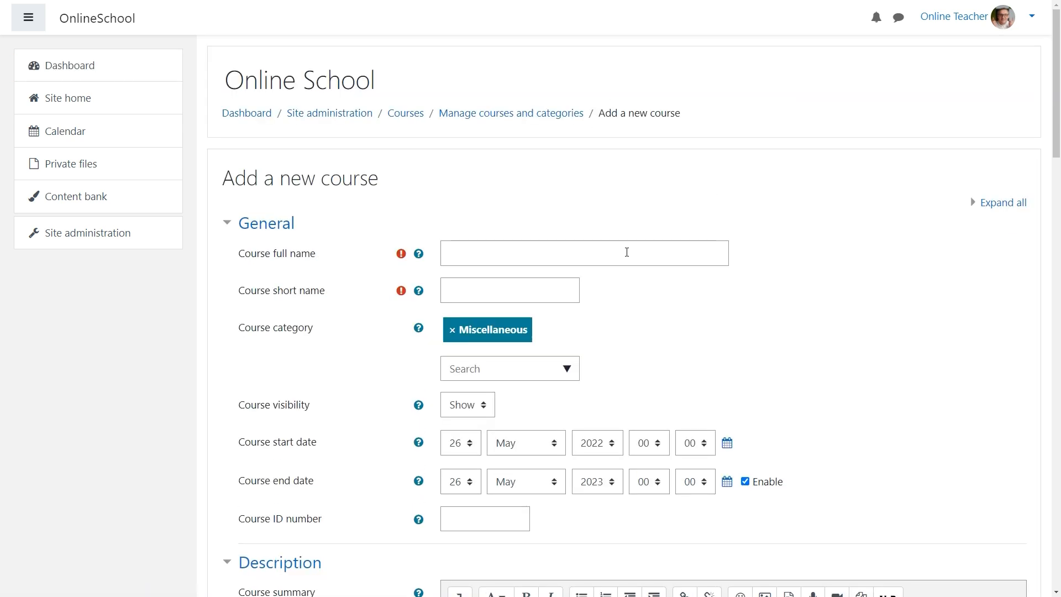
{"action": "left_click", "coordinate": [625, 253]}
{"action": "type", "text": "Mechatronics"}
{"action": "left_click", "coordinate": [550, 292]}
{"action": "type", "text": "mt"}
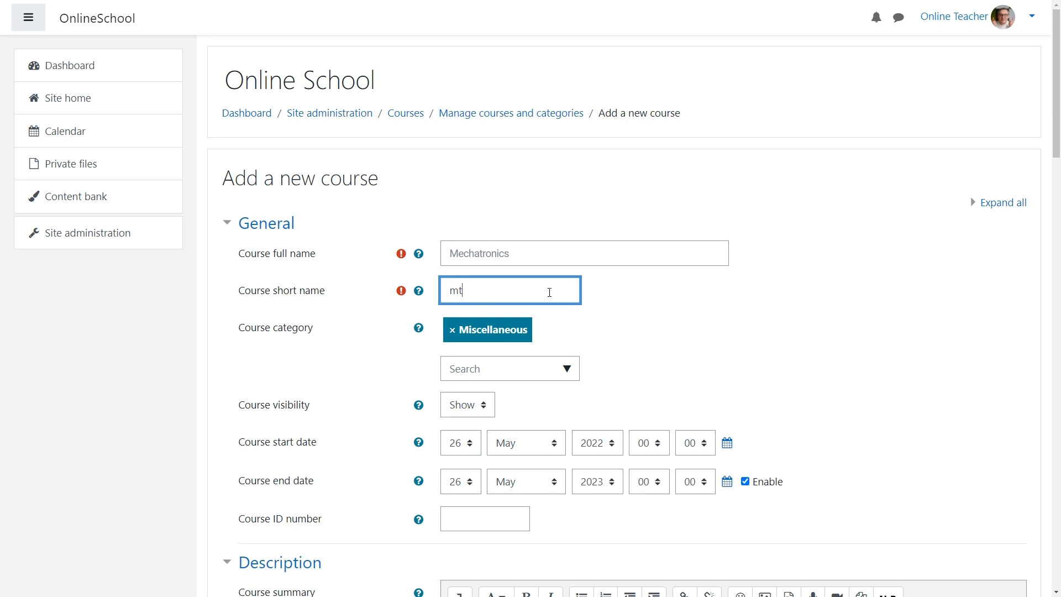
{"action": "left_click", "coordinate": [526, 482]}
{"action": "key", "text": "Escape"}
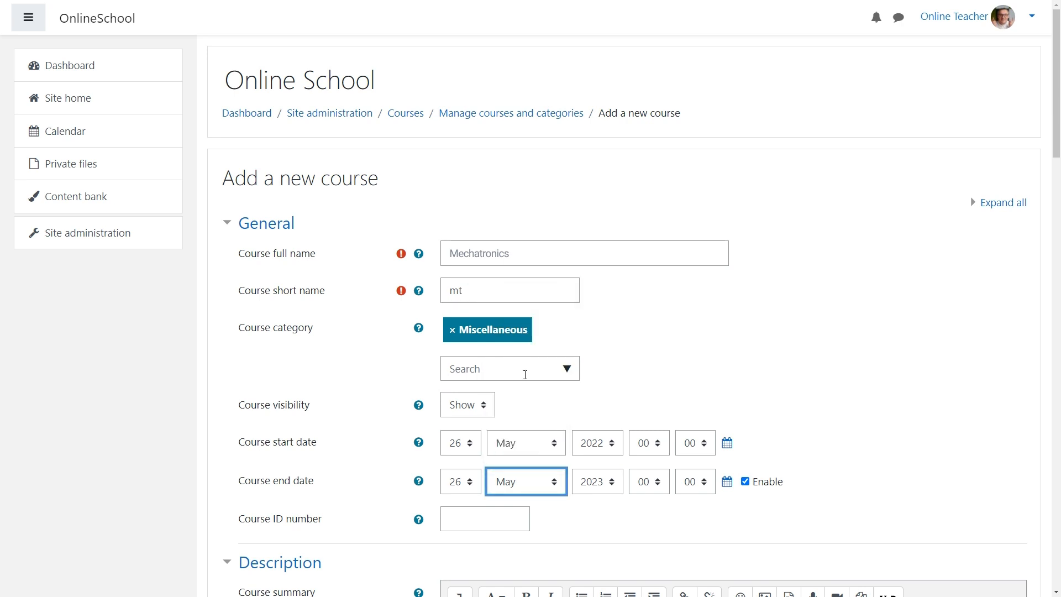
Step: Set the course to Single activity format with Virtual Class as the activity type, and save and display the course
{"action": "scroll", "coordinate": [525, 374], "scroll_direction": "down", "scroll_amount": 10}
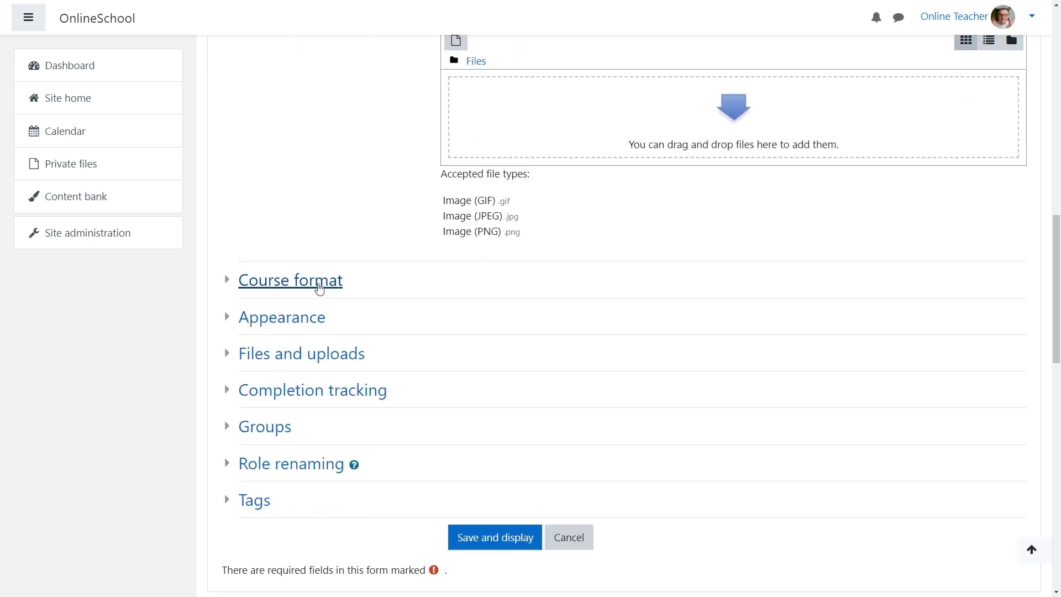
{"action": "left_click", "coordinate": [319, 284]}
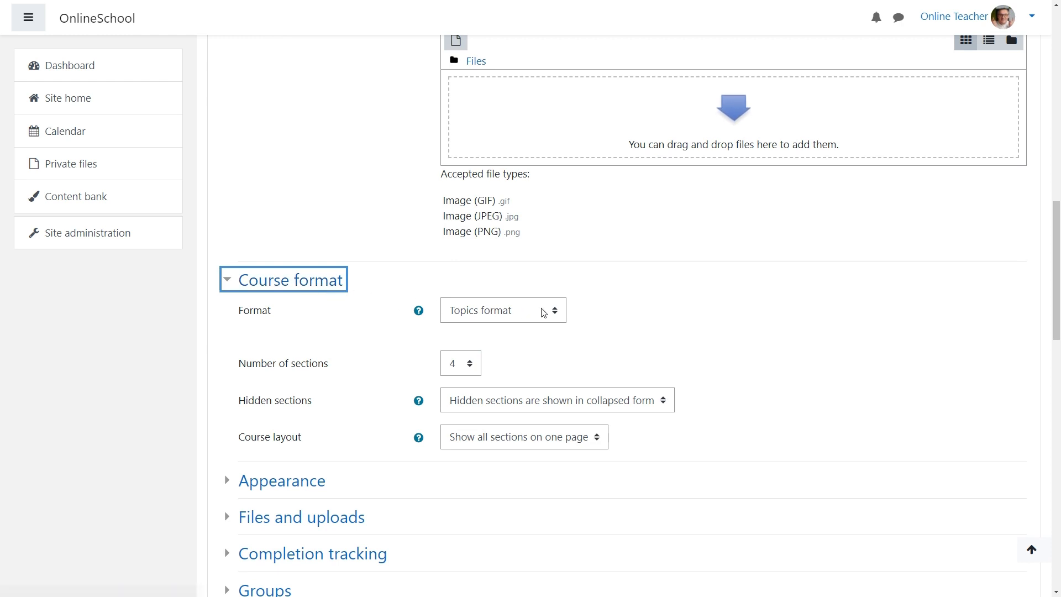
{"action": "left_click", "coordinate": [556, 311]}
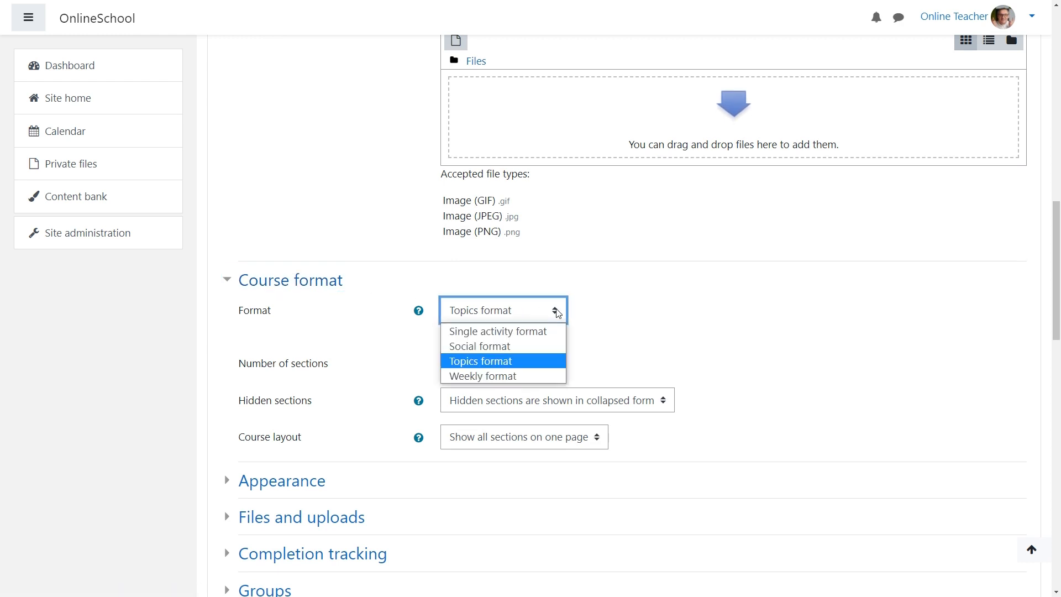
{"action": "left_click", "coordinate": [544, 336]}
{"action": "left_click", "coordinate": [537, 343]}
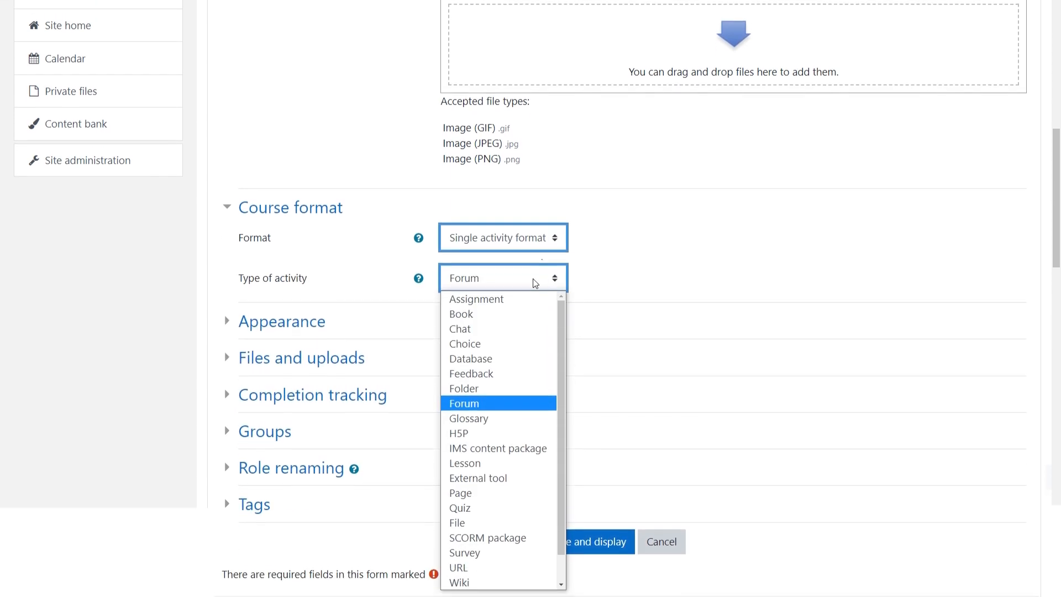
{"action": "scroll", "coordinate": [528, 360], "scroll_direction": "down", "scroll_amount": 1}
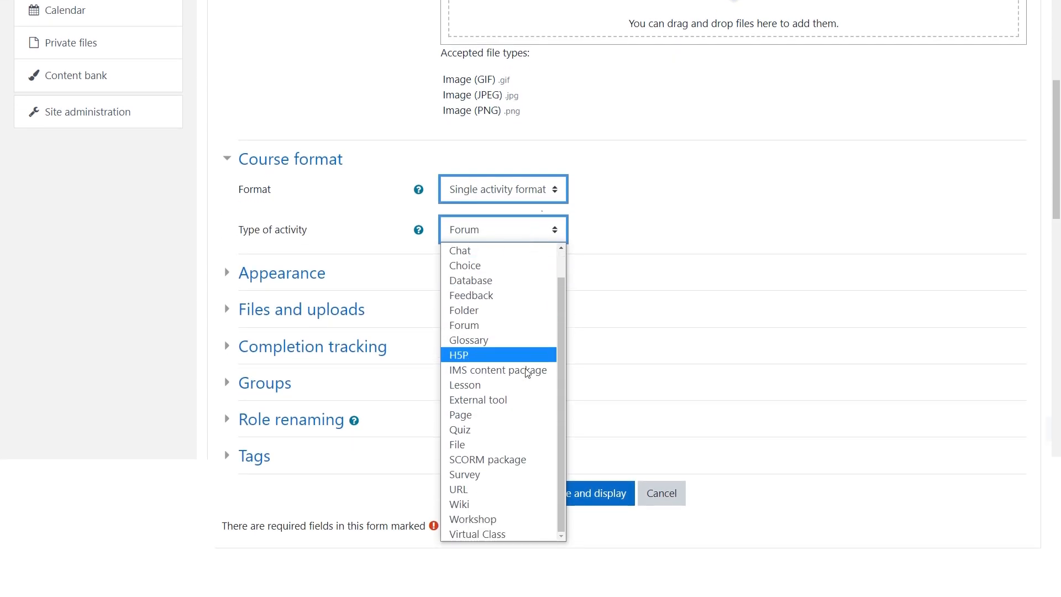
{"action": "left_click", "coordinate": [520, 534]}
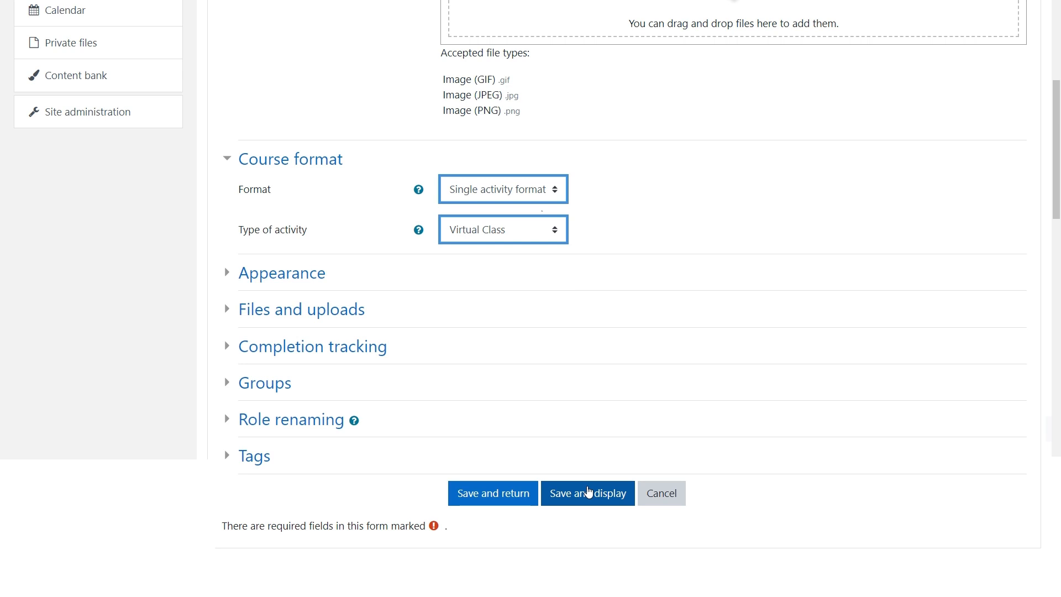
{"action": "left_click", "coordinate": [588, 492]}
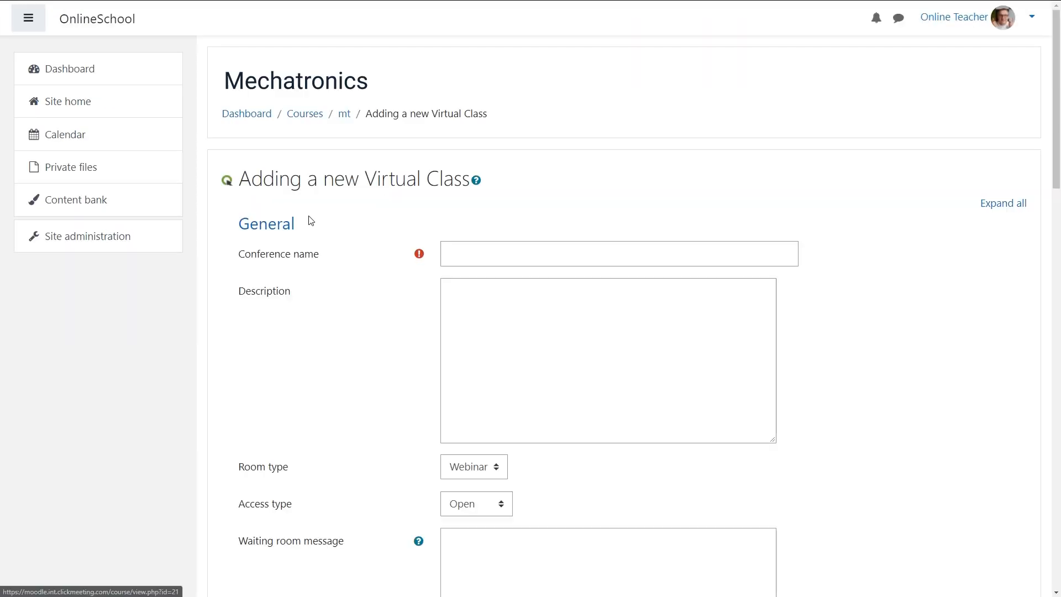
Step: Name the conference Mechatronics Class #5 and set its room type to Meeting
{"action": "left_click", "coordinate": [532, 247]}
{"action": "type", "text": "Mechatronics Class #5"}
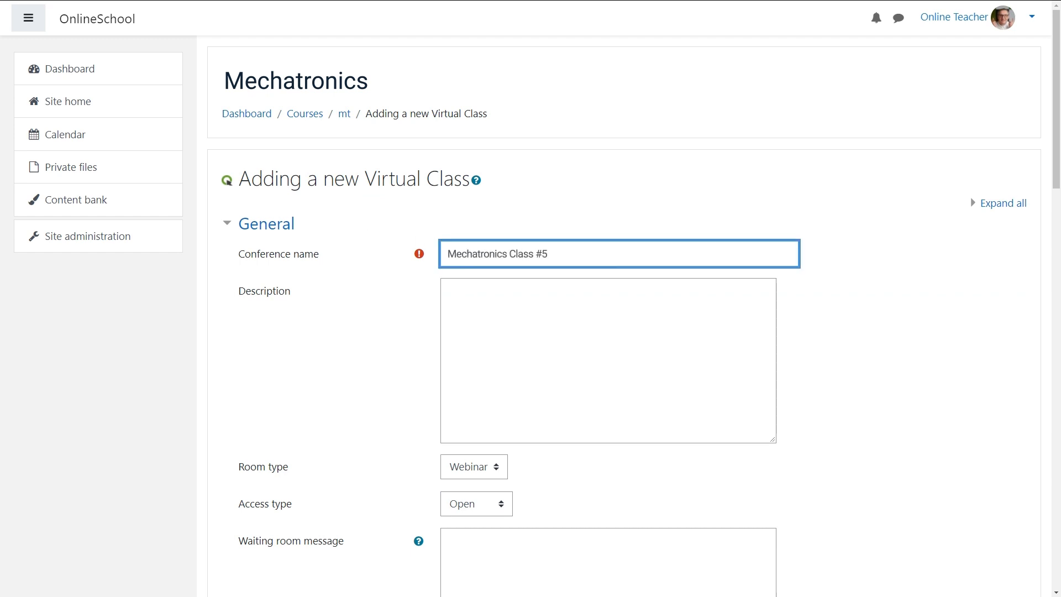
{"action": "scroll", "coordinate": [535, 286], "scroll_direction": "down", "scroll_amount": 4}
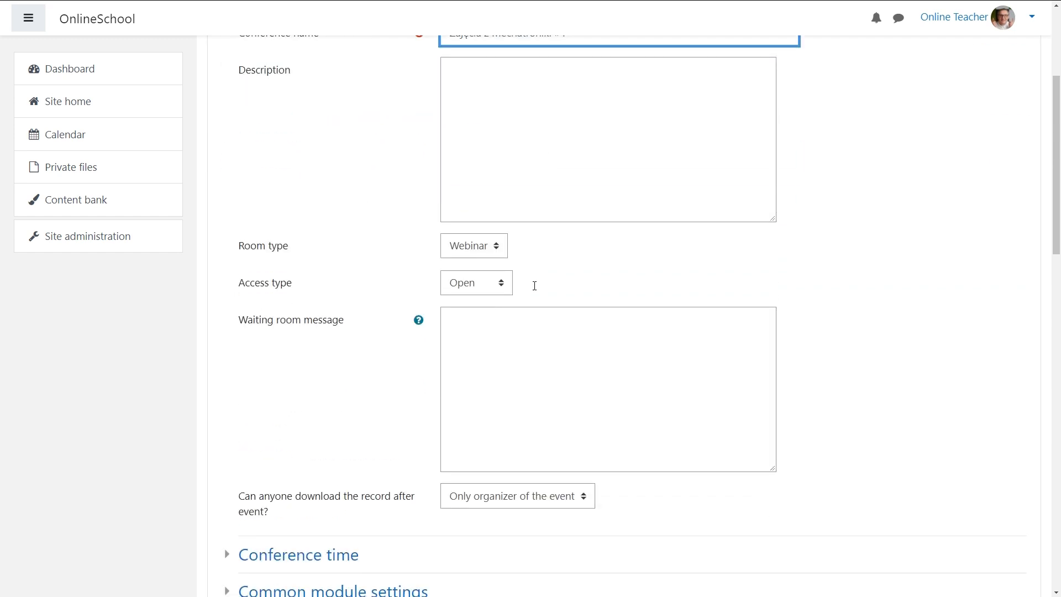
{"action": "left_click", "coordinate": [498, 247]}
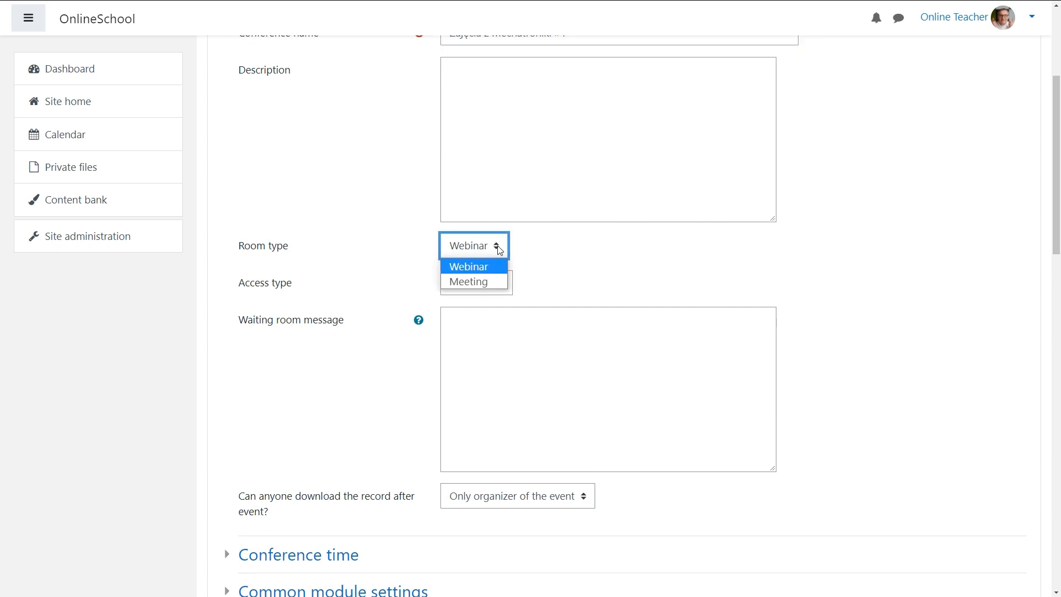
{"action": "left_click", "coordinate": [497, 272]}
{"action": "left_click", "coordinate": [494, 247]}
{"action": "left_click", "coordinate": [496, 282]}
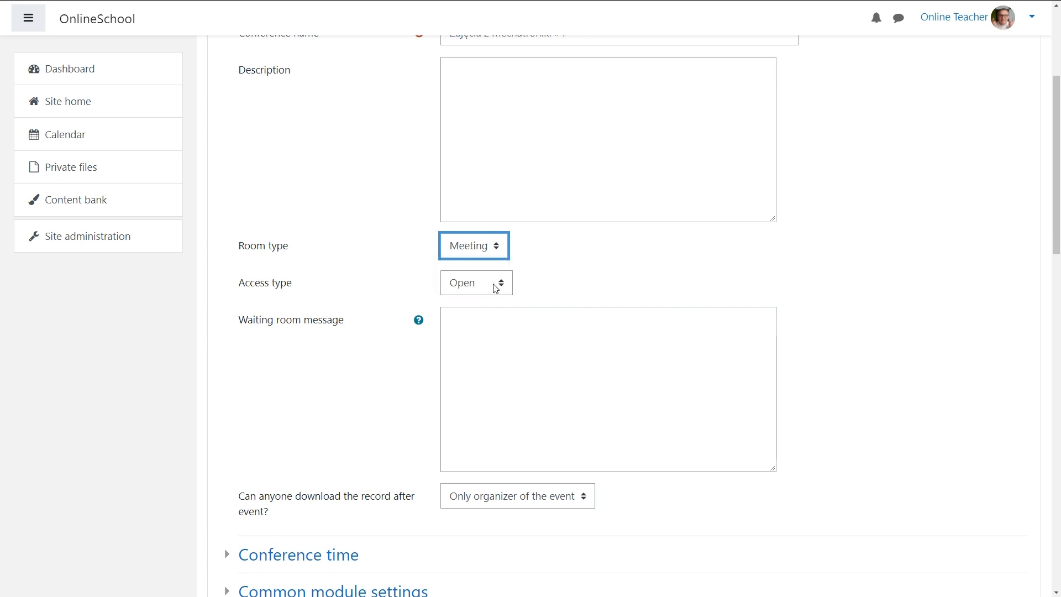
Step: Keep the access type Open and set the conference start to 27 May 2022 at 11:00
{"action": "left_click", "coordinate": [495, 288]}
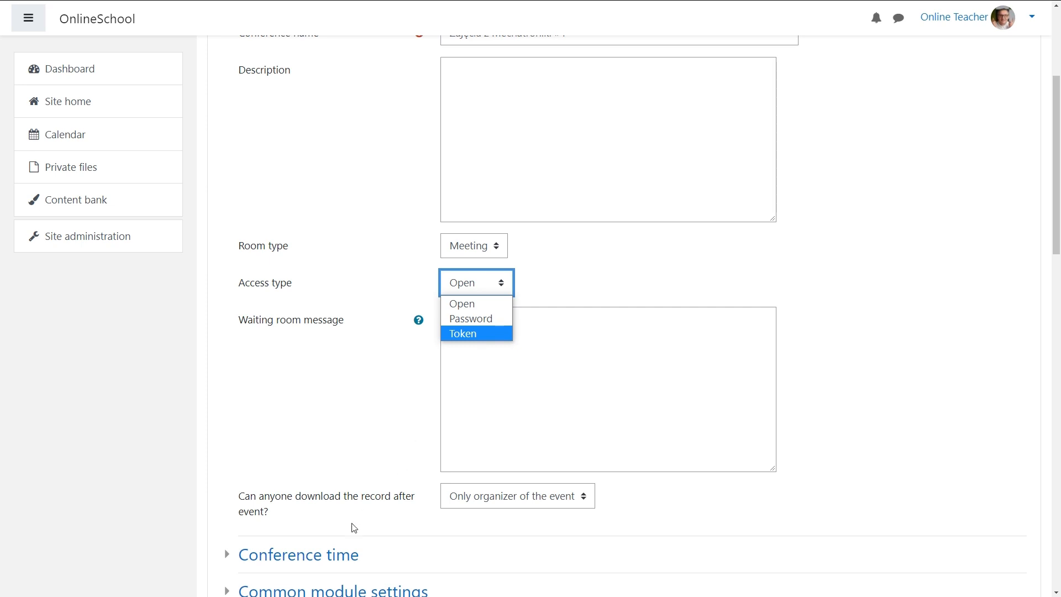
{"action": "left_click", "coordinate": [309, 555]}
{"action": "scroll", "coordinate": [398, 443], "scroll_direction": "down", "scroll_amount": 4}
{"action": "left_click", "coordinate": [474, 373]}
{"action": "scroll", "coordinate": [468, 338], "scroll_direction": "down", "scroll_amount": 1}
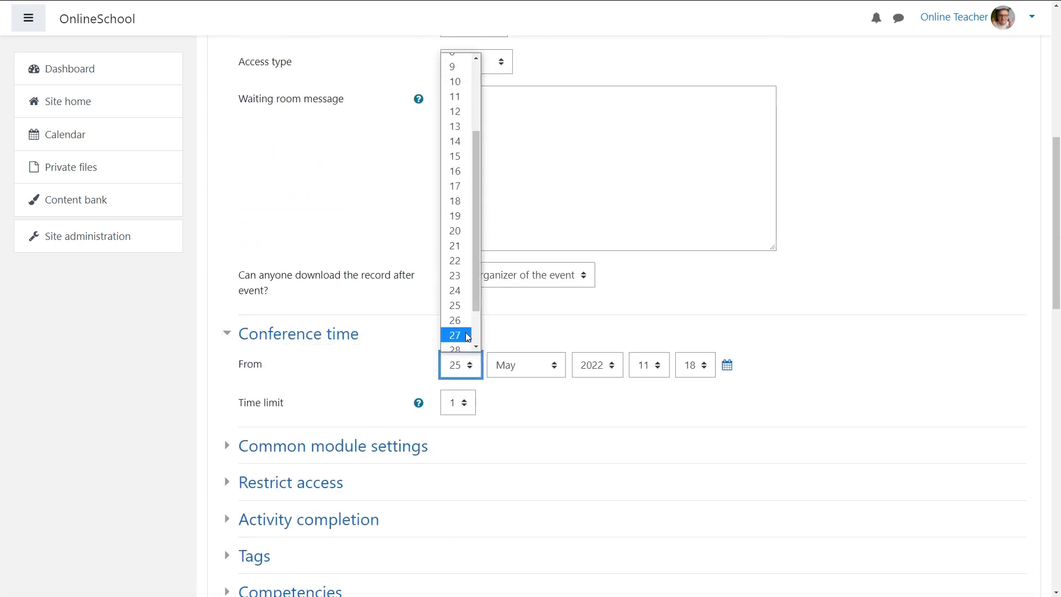
{"action": "left_click", "coordinate": [468, 336]}
{"action": "left_click", "coordinate": [694, 365]}
{"action": "key", "text": "0"}
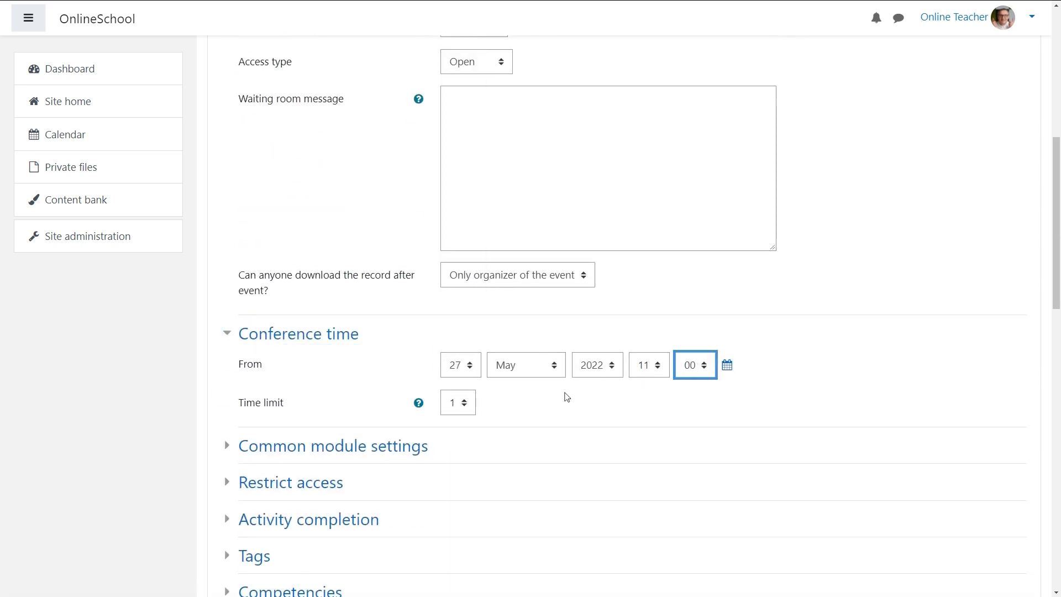
Step: Set the conference time limit to 2 hours, then save and display the virtual class
{"action": "left_click", "coordinate": [464, 403]}
{"action": "left_click", "coordinate": [462, 438]}
{"action": "scroll", "coordinate": [567, 412], "scroll_direction": "down", "scroll_amount": 5}
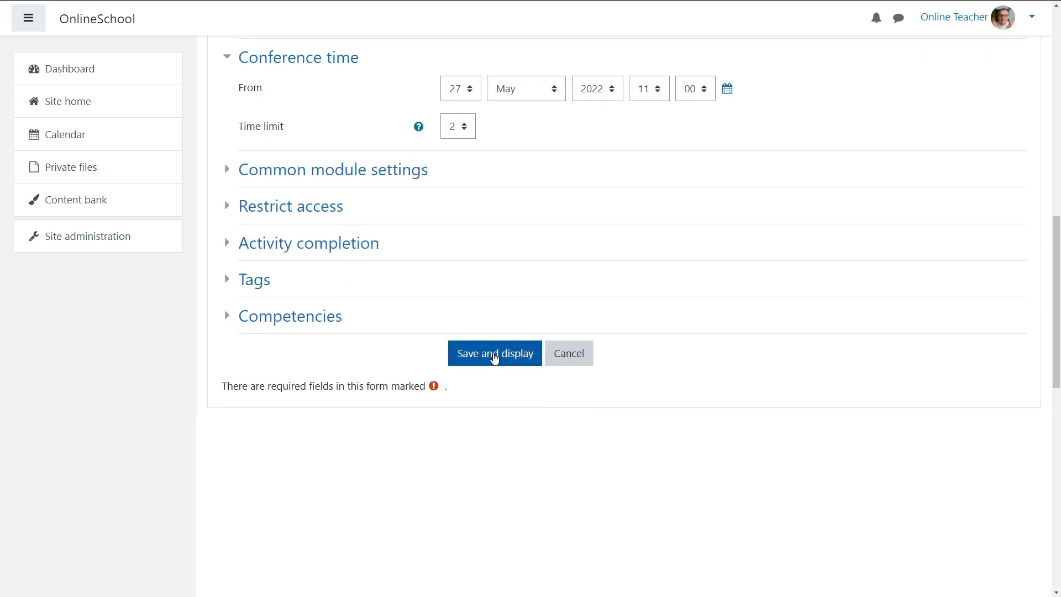
{"action": "left_click", "coordinate": [495, 358]}
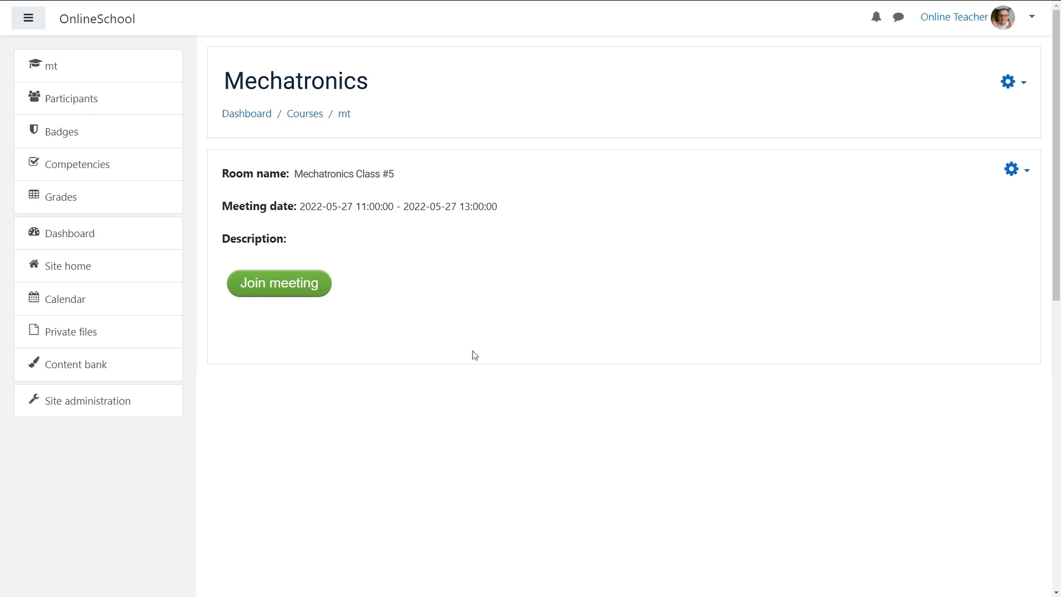
Step: Join the Mechatronics Class #5 meeting live and start recording with the Presentation & video layout
{"action": "left_click", "coordinate": [276, 296]}
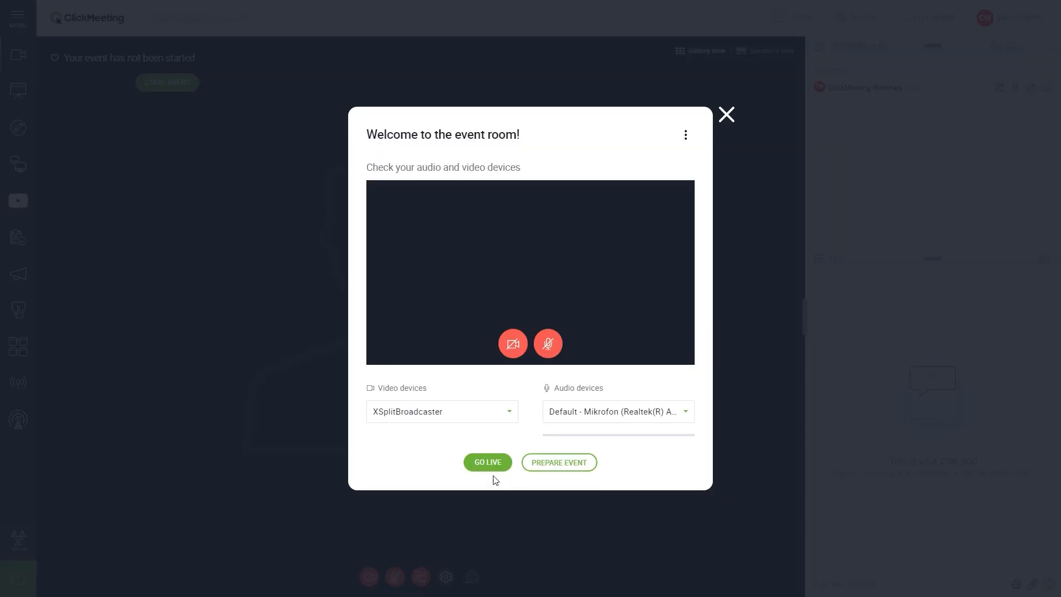
{"action": "left_click", "coordinate": [488, 468]}
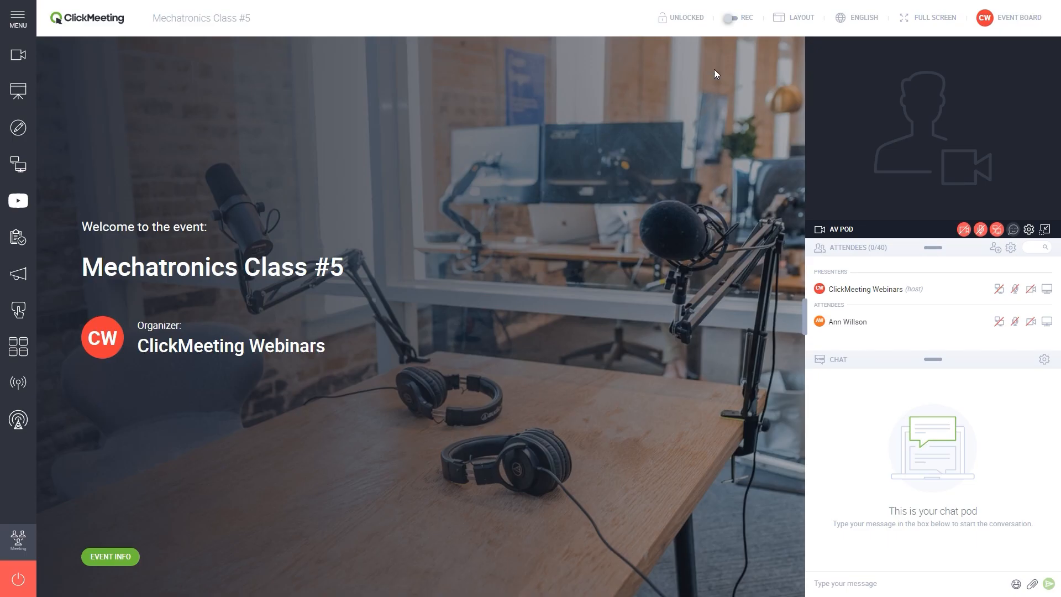
{"action": "left_click", "coordinate": [730, 18]}
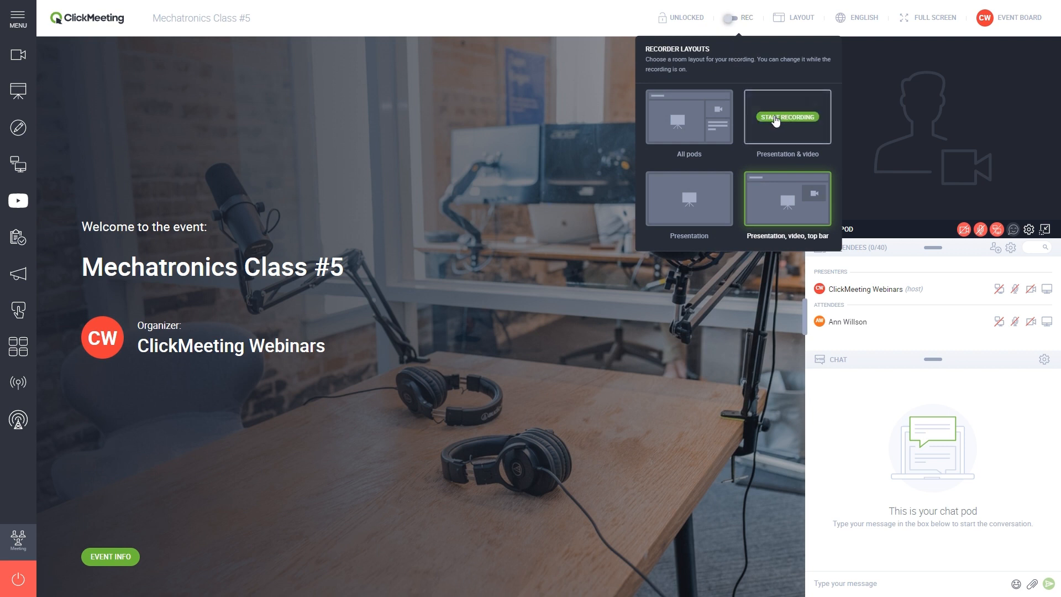
{"action": "left_click", "coordinate": [775, 118]}
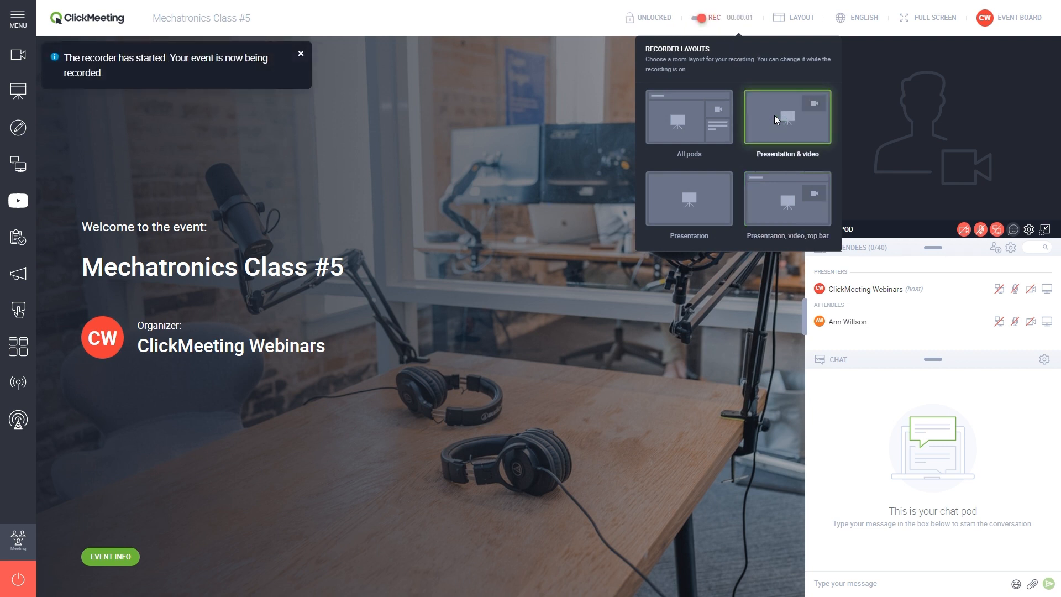
Step: Run the poll Math test - semester II - Class #5 in the event room and close it once its results have been shared
{"action": "left_click", "coordinate": [32, 242]}
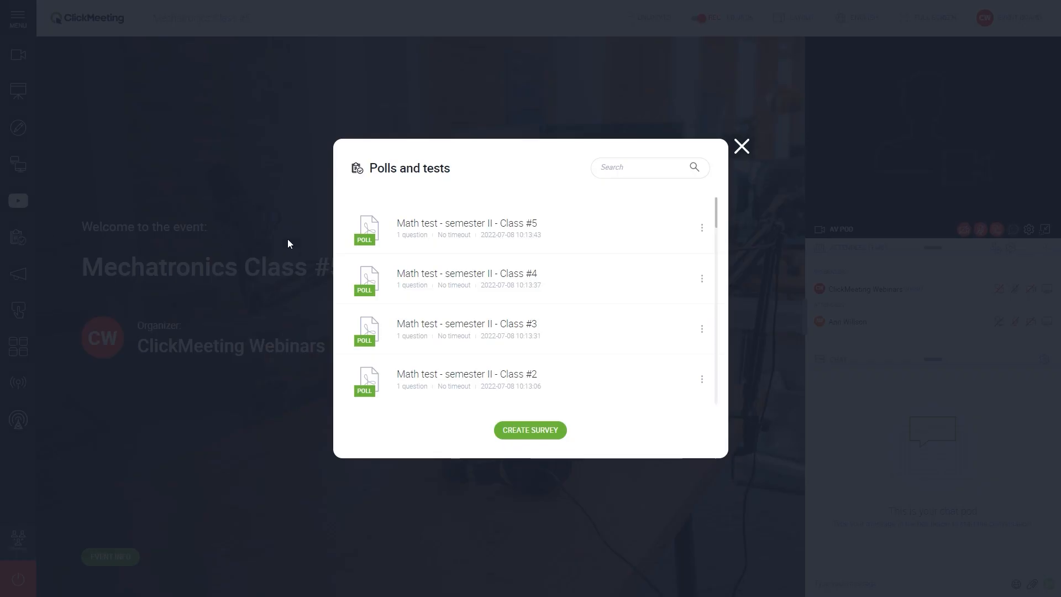
{"action": "left_click", "coordinate": [369, 235]}
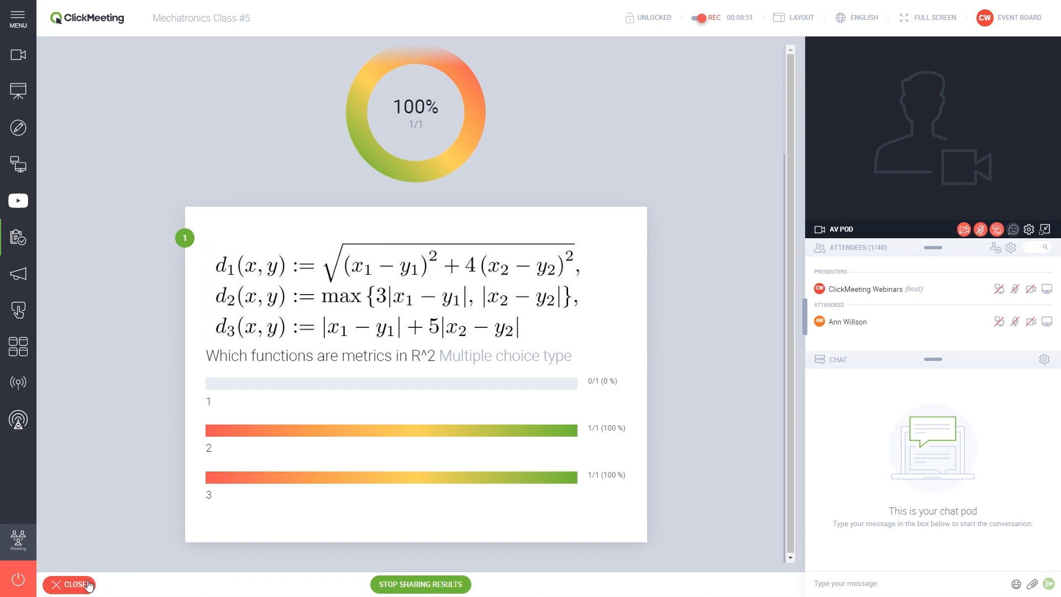
{"action": "left_click", "coordinate": [84, 582]}
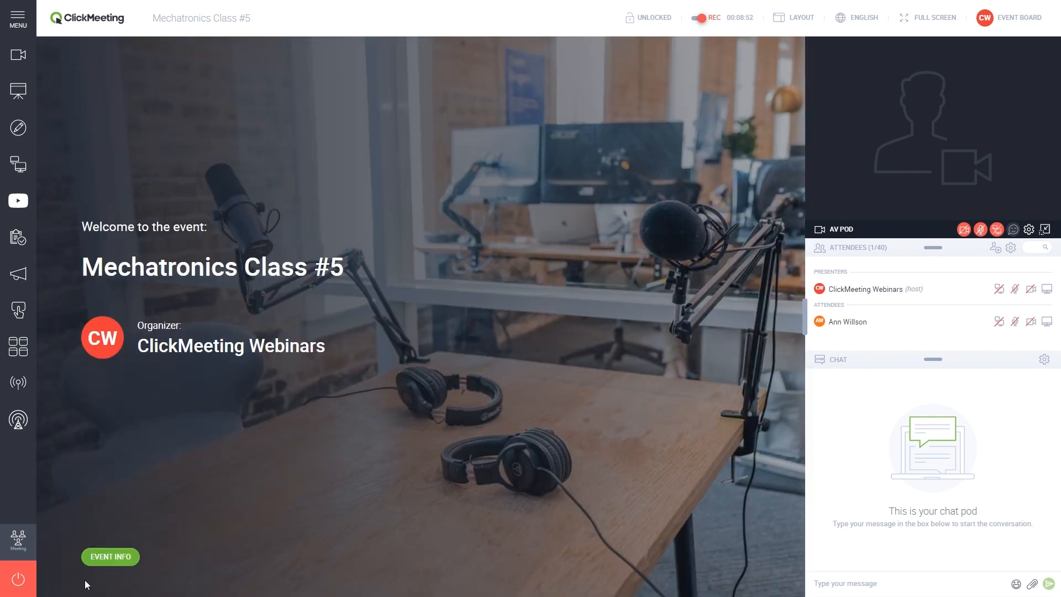
Step: End the event, return to the Mechatronics course in Moodle and download the meeting's PDF report
{"action": "left_click", "coordinate": [25, 580]}
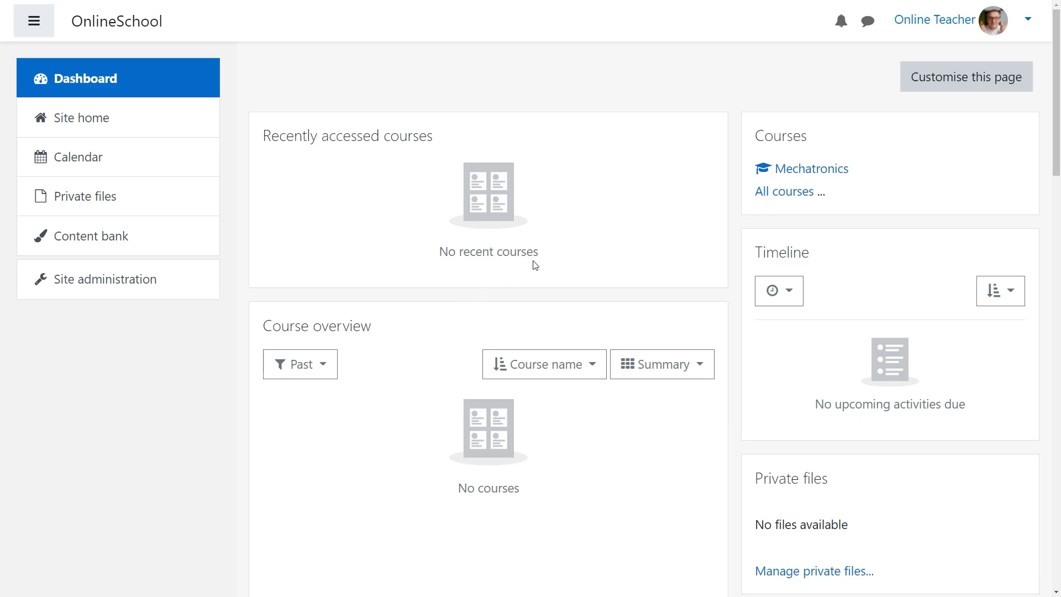
{"action": "left_click", "coordinate": [795, 176]}
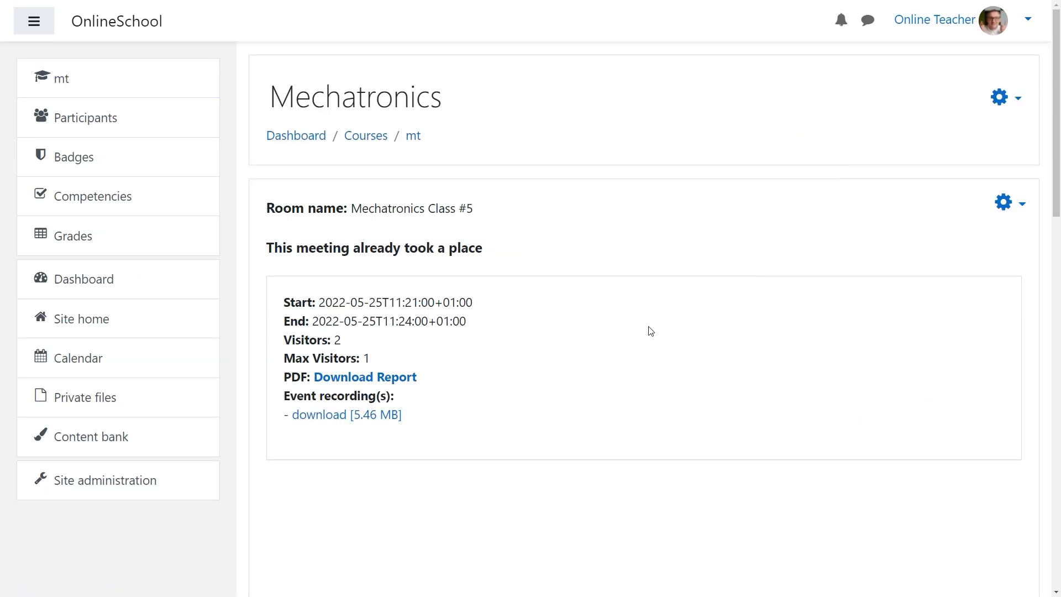
{"action": "left_click", "coordinate": [390, 384]}
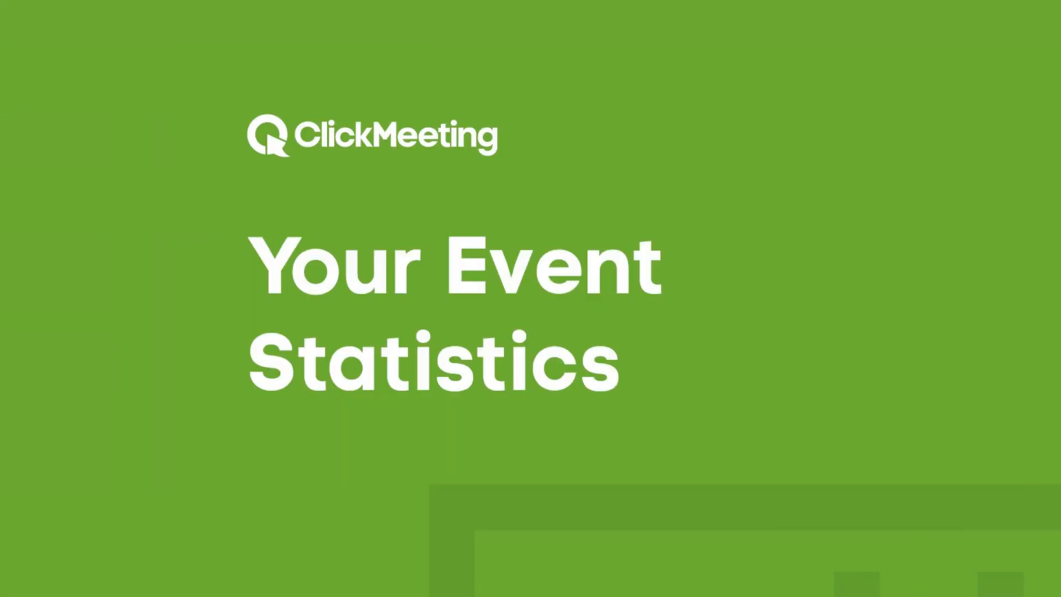